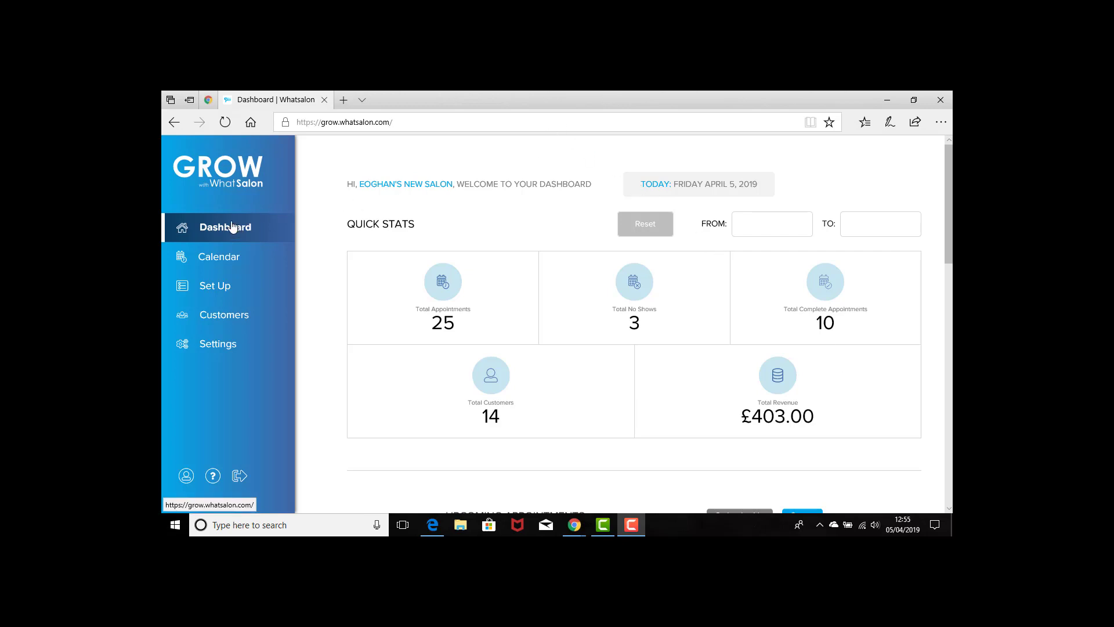
Open the calendar and examine the daily schedule for all staff on April 5, from morning to late afternoon, for free slots.
click(235, 263)
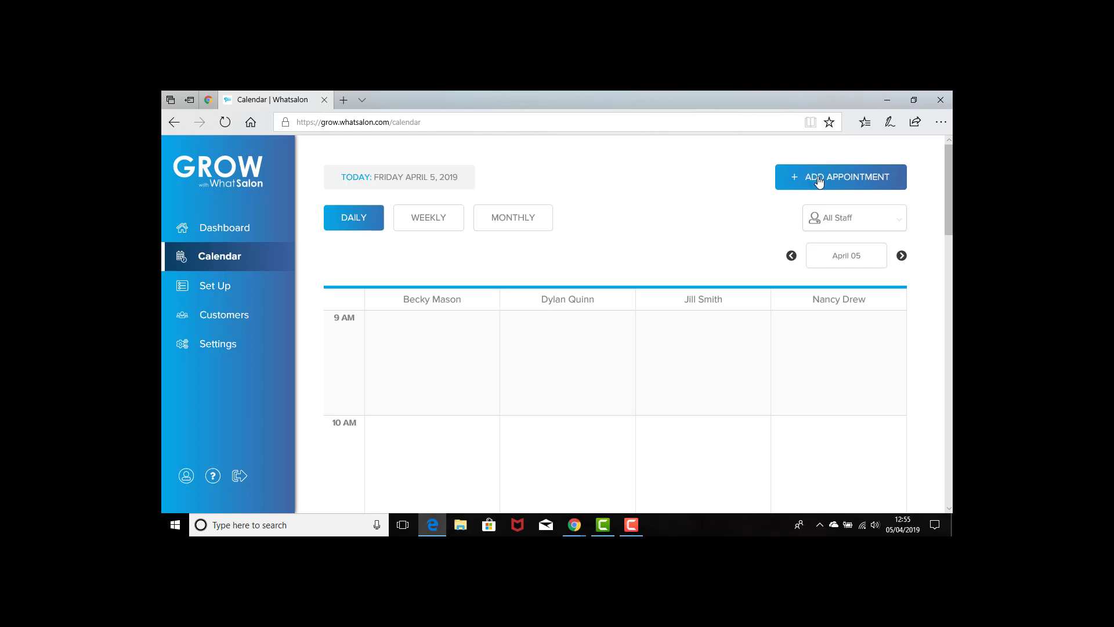
scroll(673, 231, down, 5)
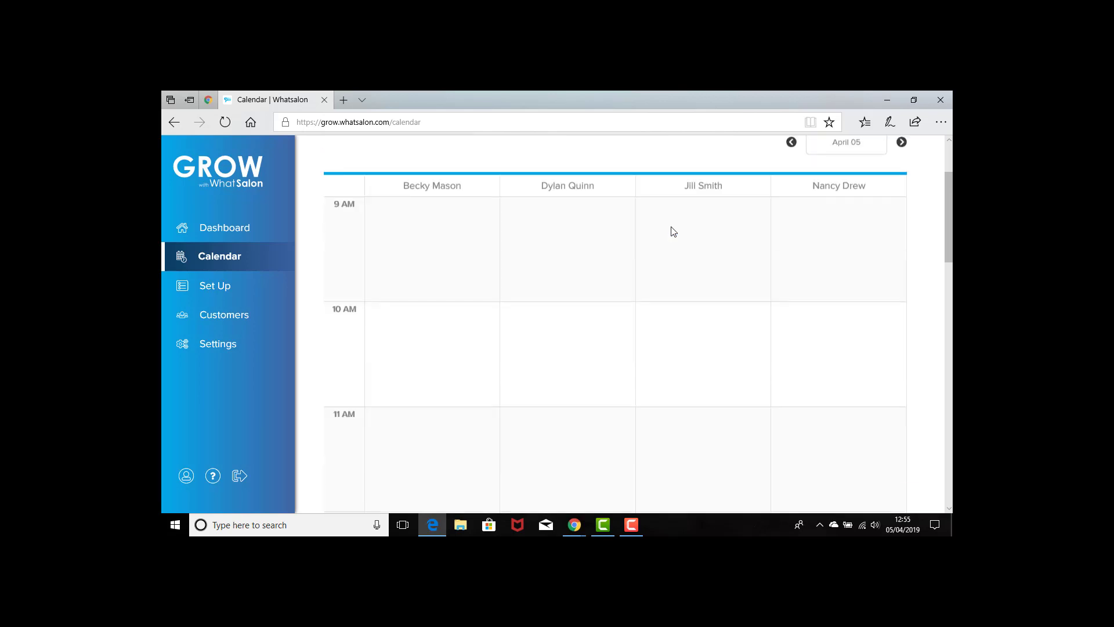
scroll(673, 231, down, 3)
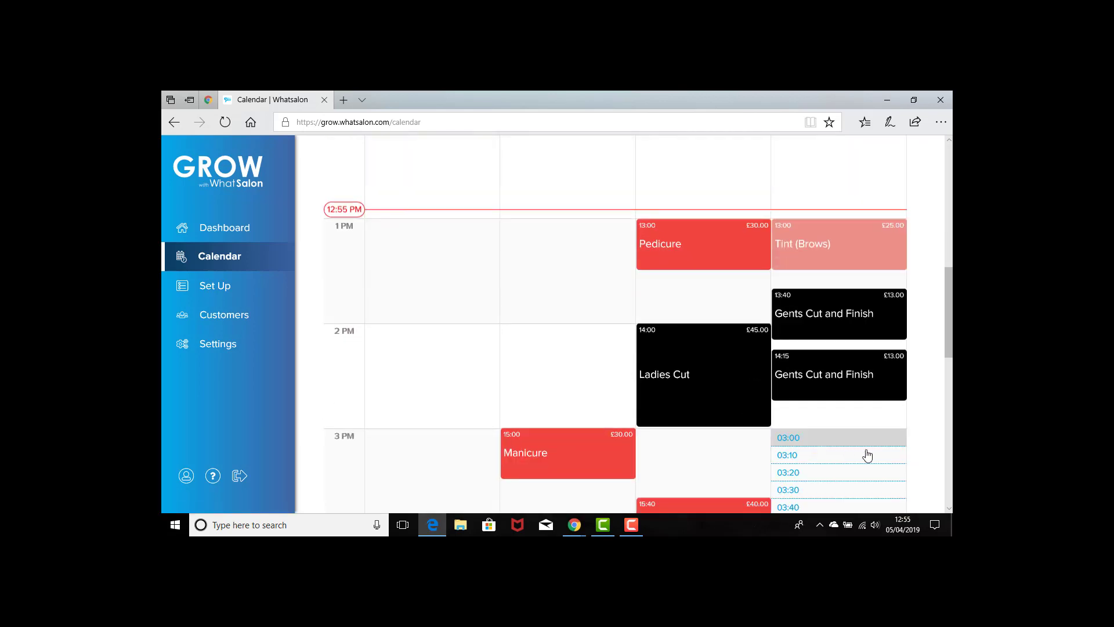
scroll(871, 455, down, 3)
scroll(874, 455, down, 2)
scroll(873, 455, up, 10)
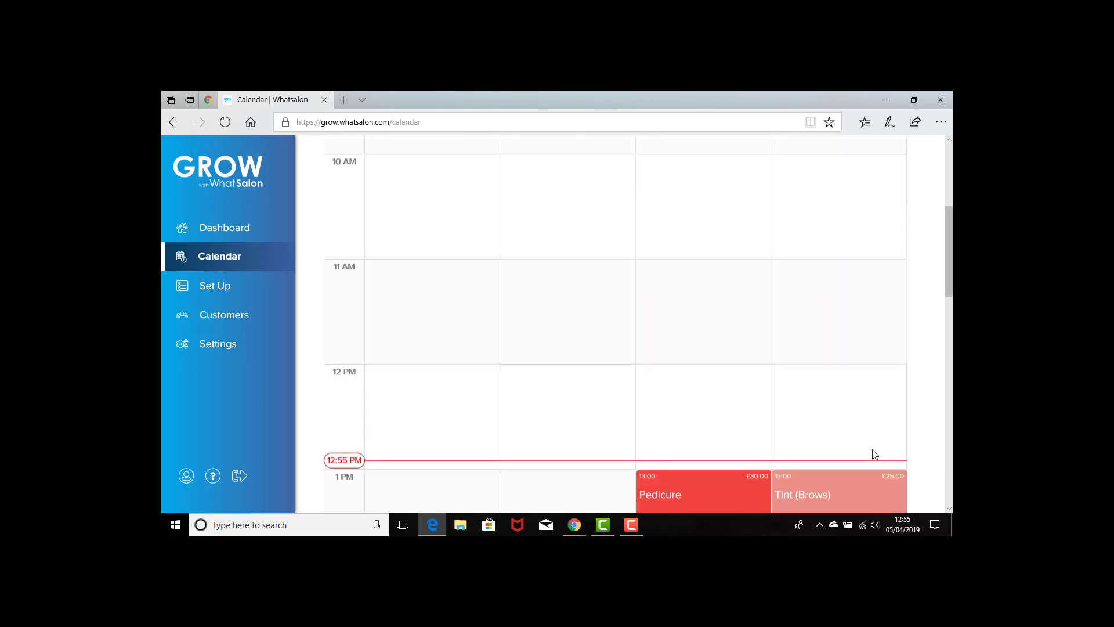
scroll(859, 418, up, 1)
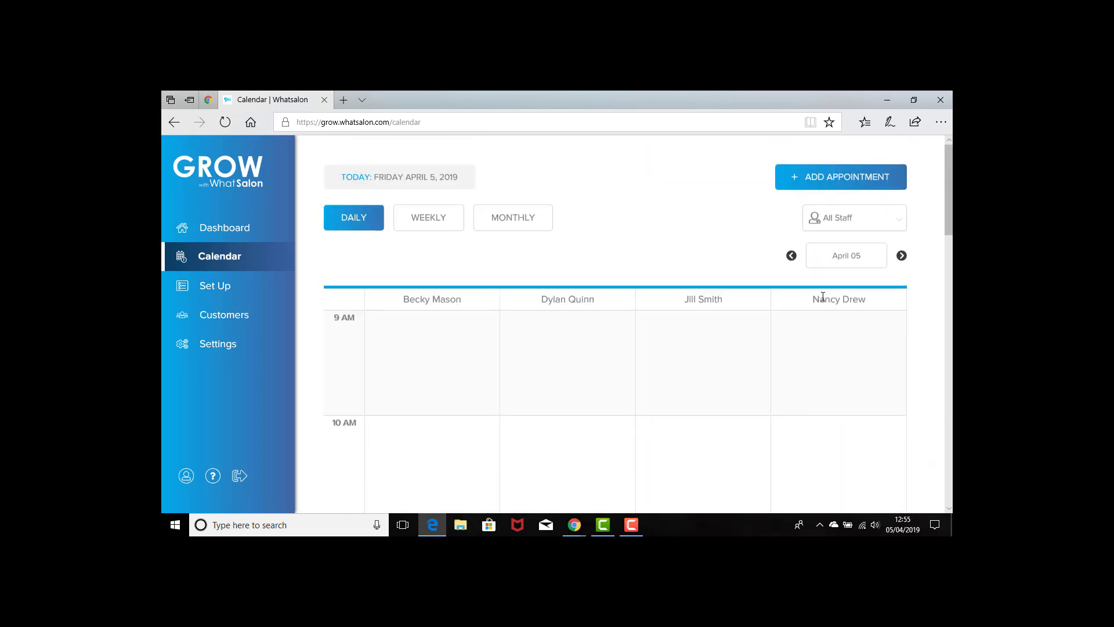
scroll(828, 345, down, 1)
scroll(829, 345, down, 12)
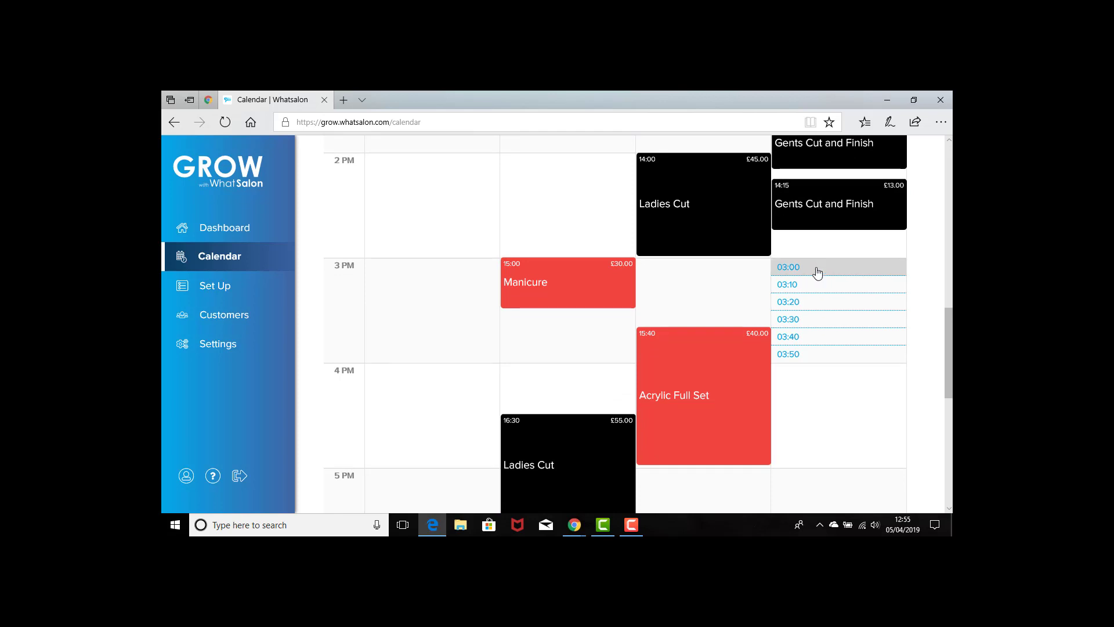
scroll(818, 272, up, 13)
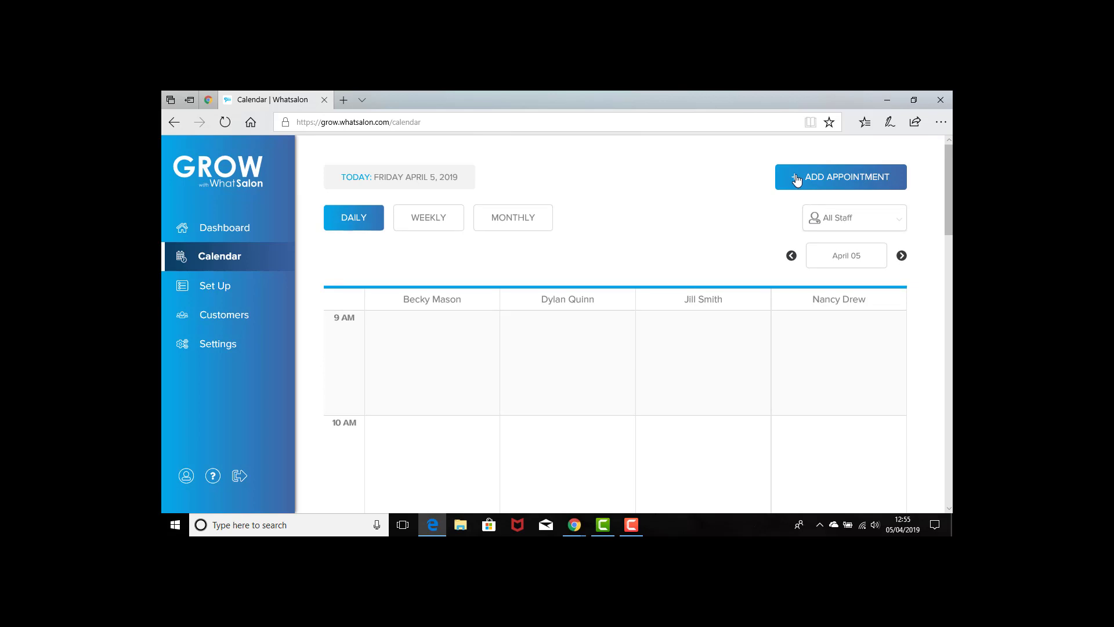
Start a new appointment and assign it to the first customer found by searching for "a".
click(797, 180)
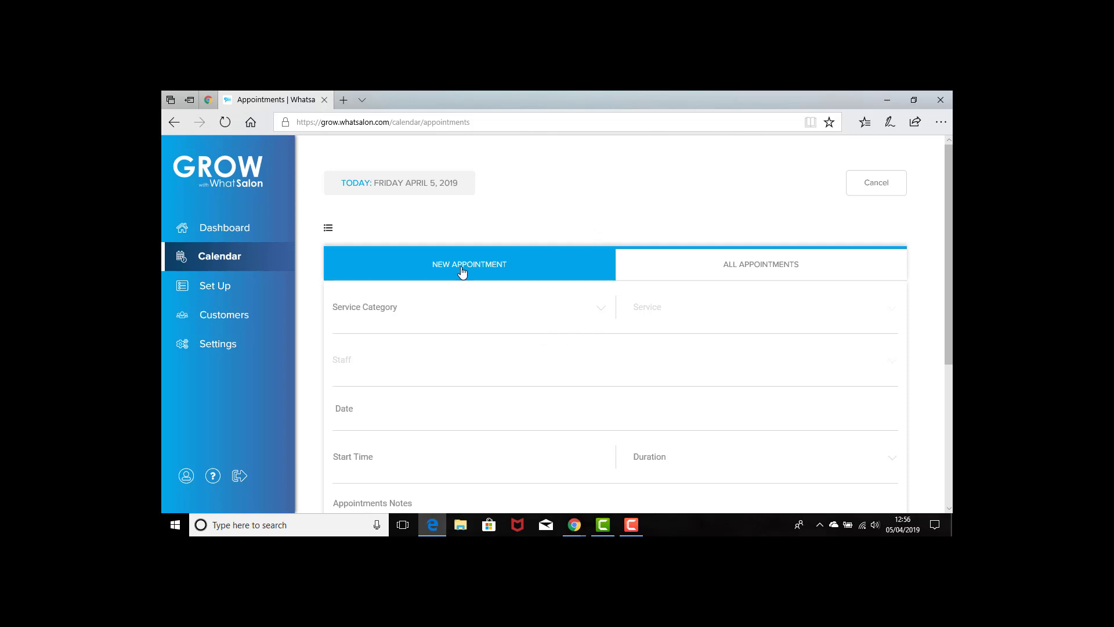
click(329, 232)
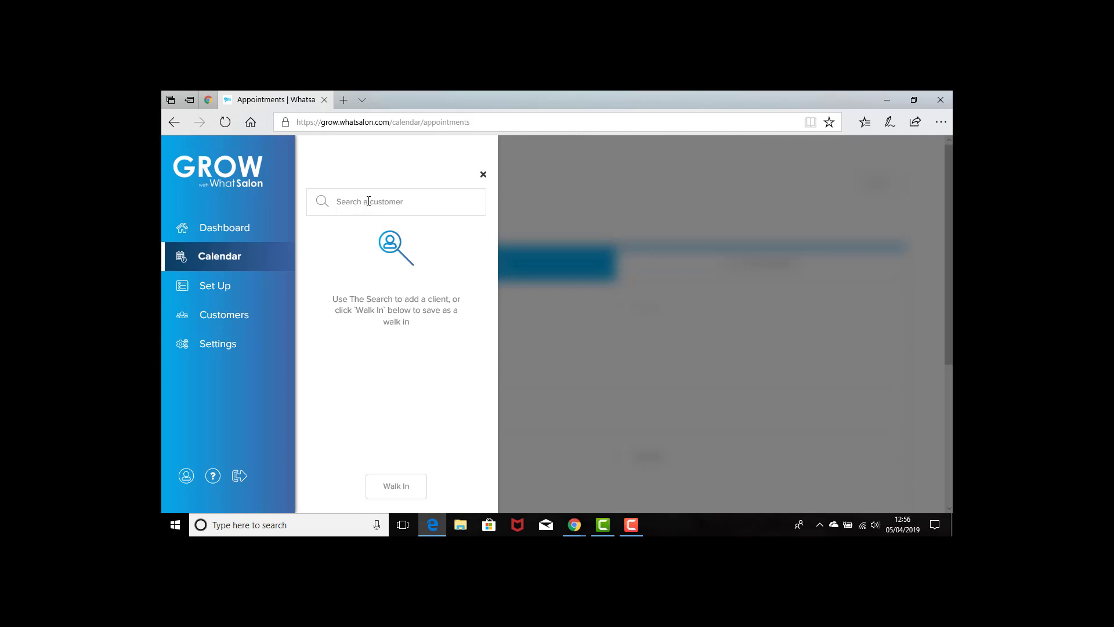
text(a)
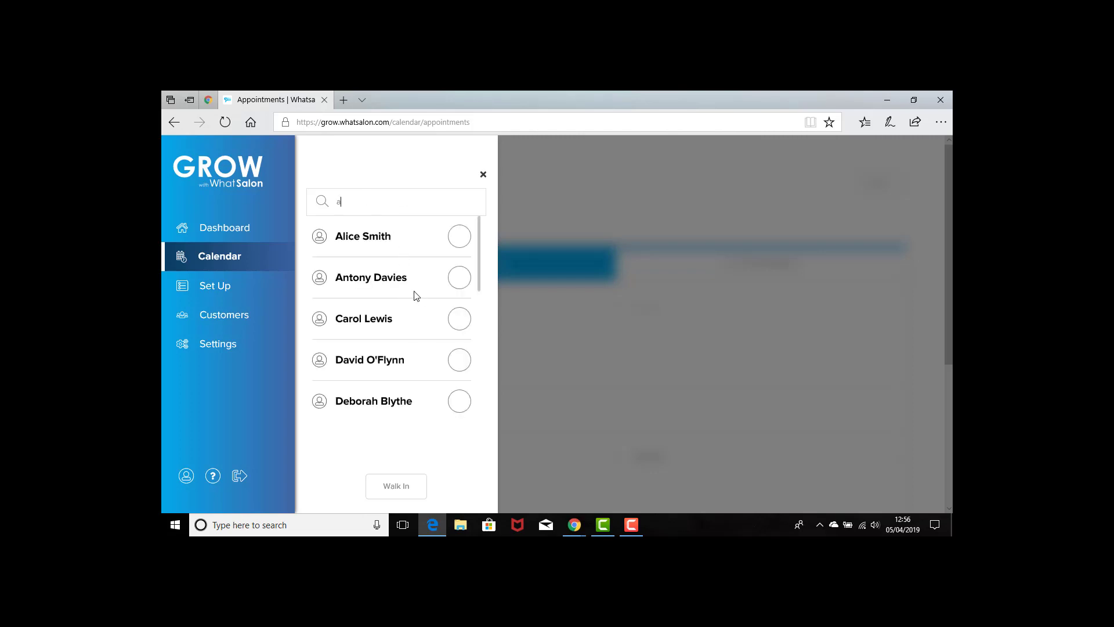
click(459, 237)
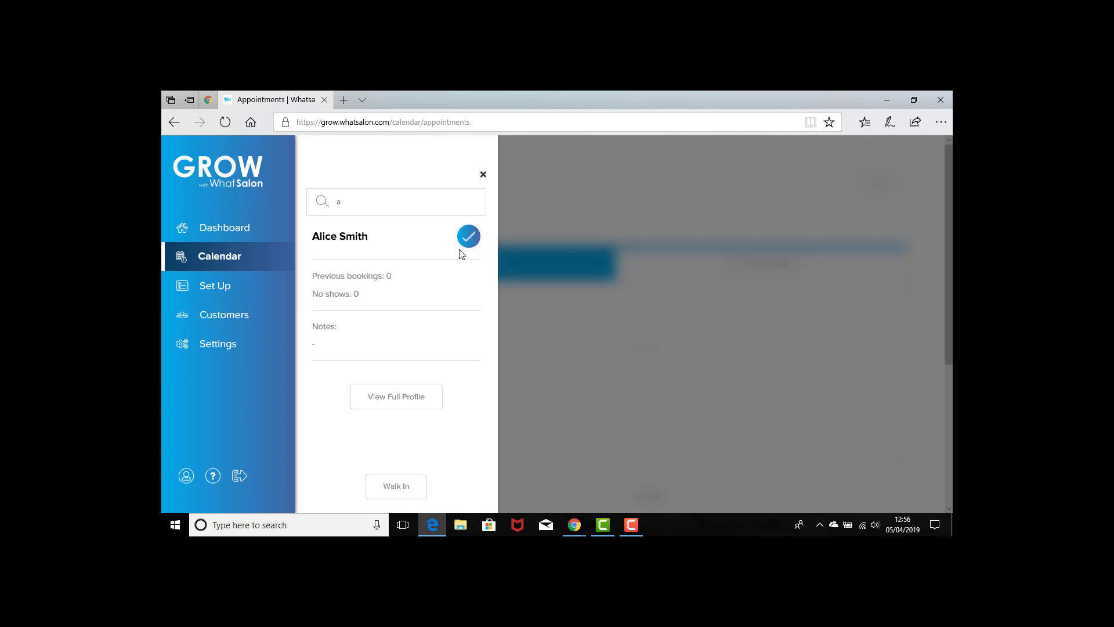
click(550, 221)
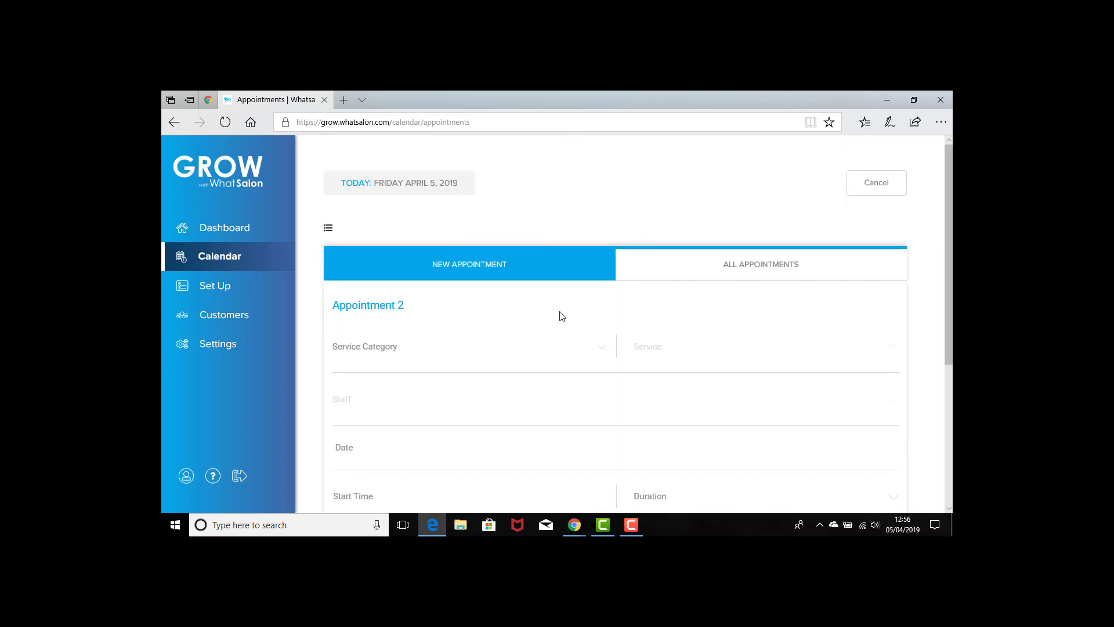
Set the appointment's service category to Hair and service to Wash & Set, and assign the second staff member offered.
click(402, 352)
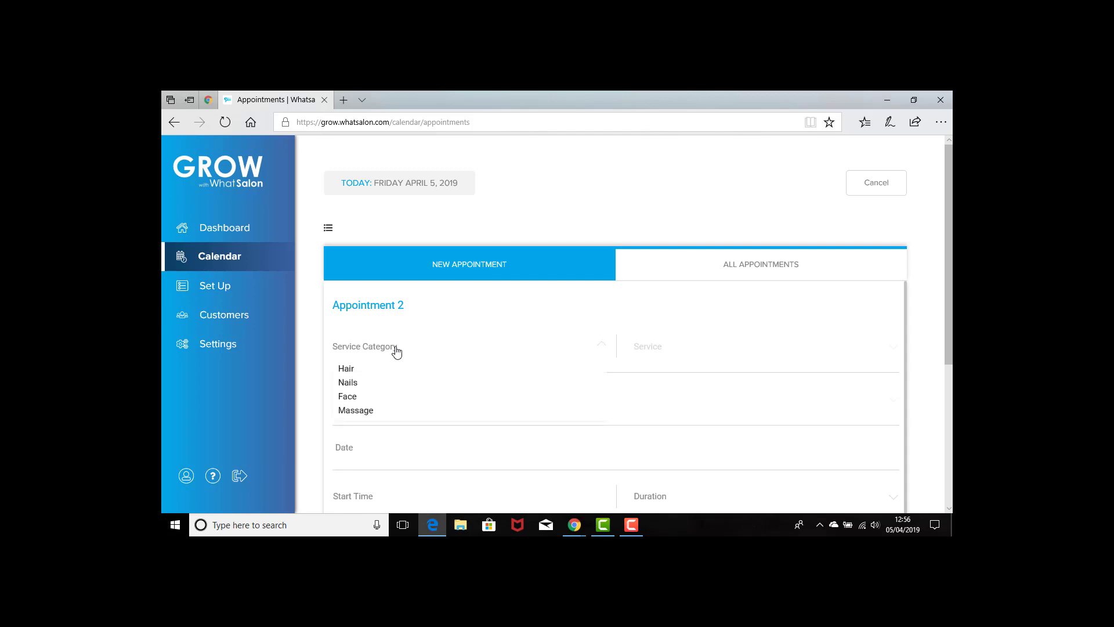
click(354, 371)
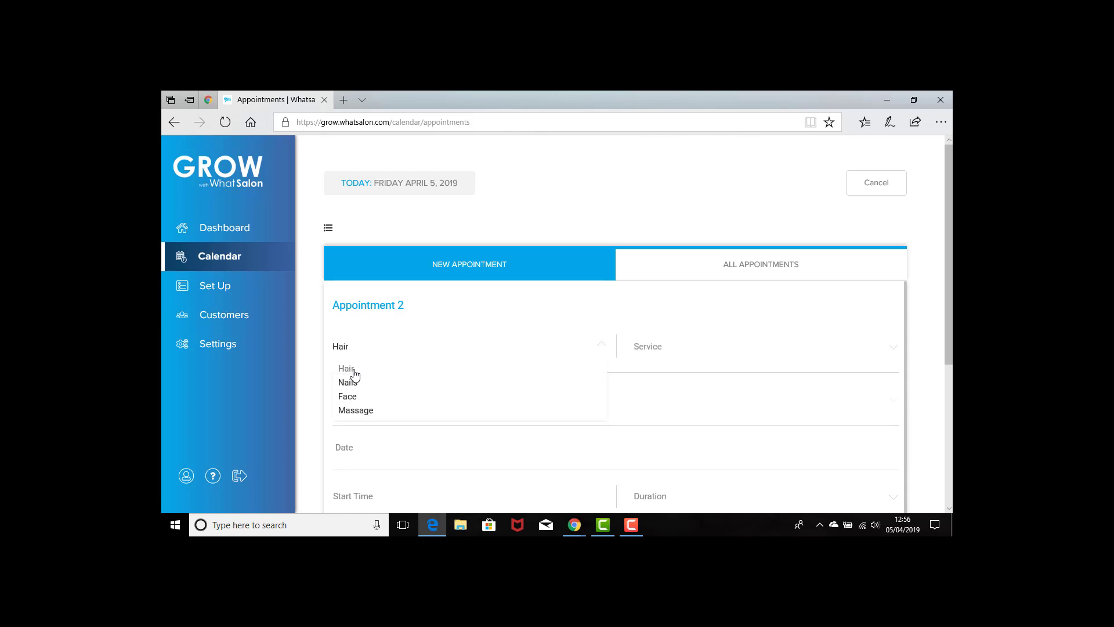
click(660, 352)
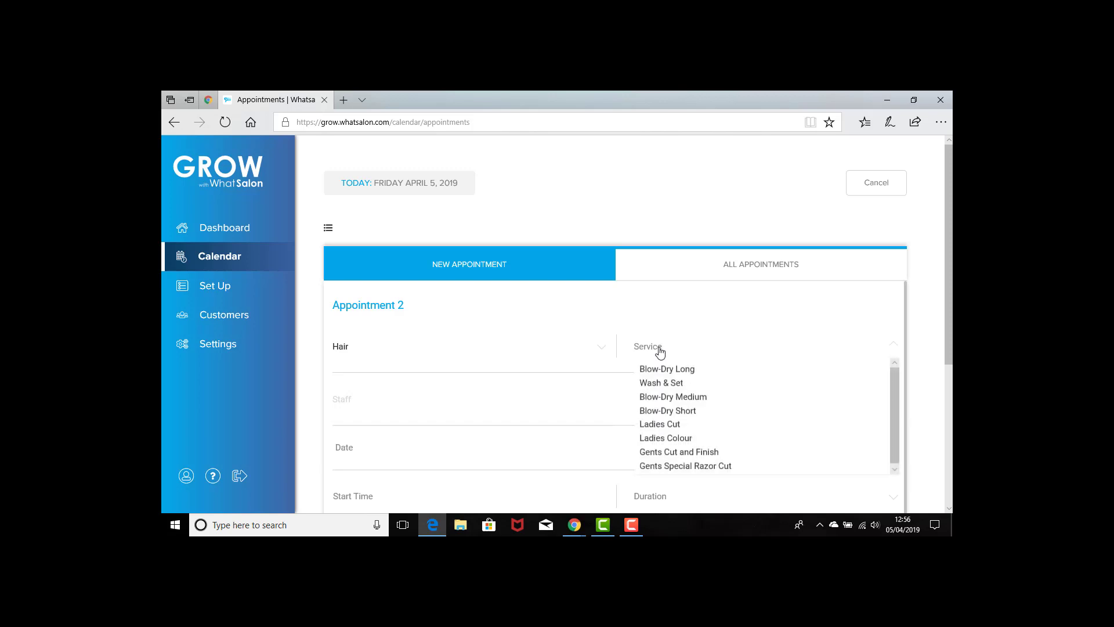
click(675, 384)
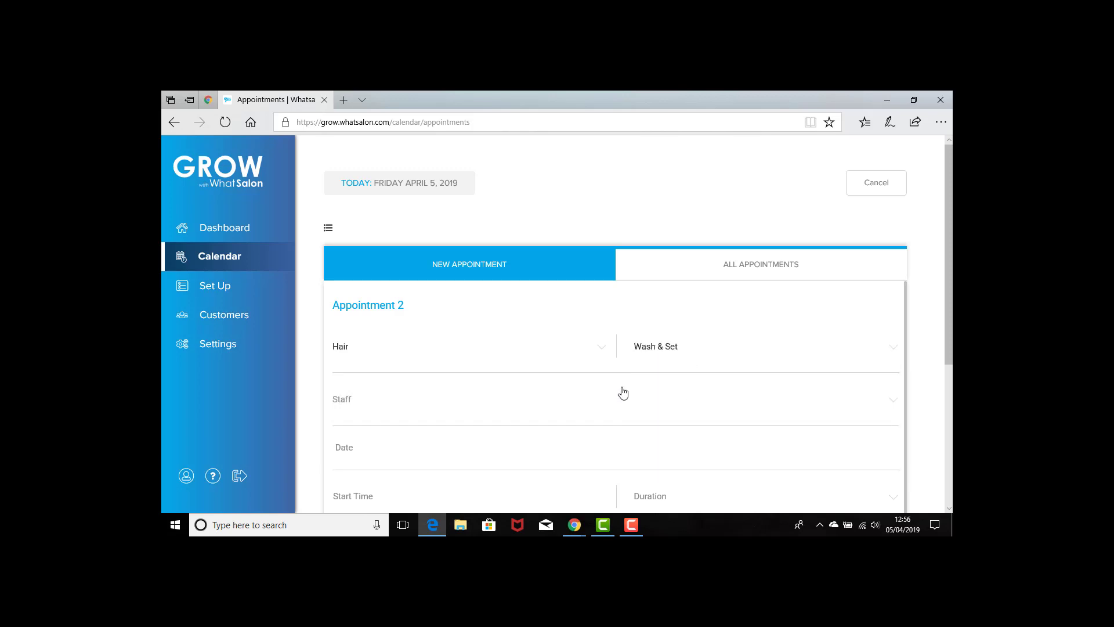
scroll(623, 393, down, 1)
click(384, 387)
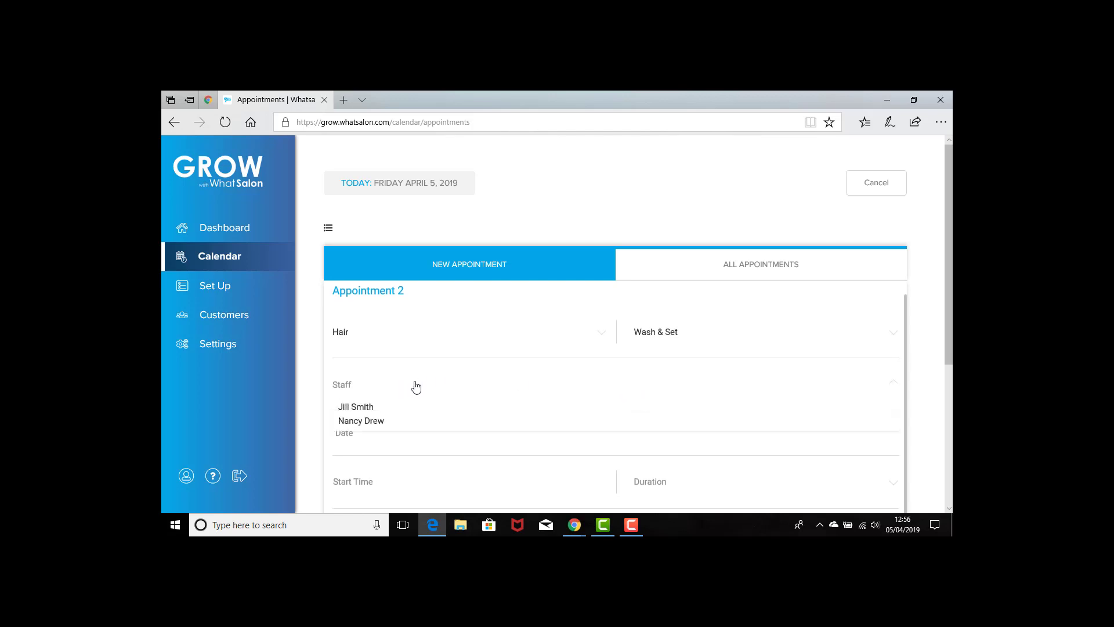
click(371, 426)
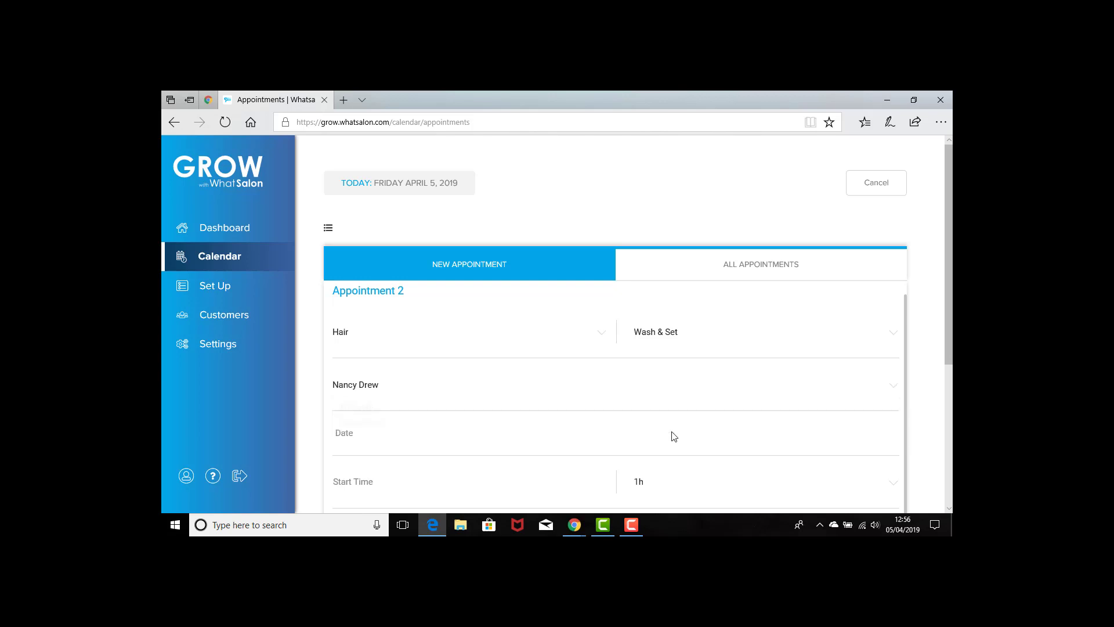
Set the appointment date to 2019-04-05 and the start time to 3:00 PM.
scroll(671, 435, down, 3)
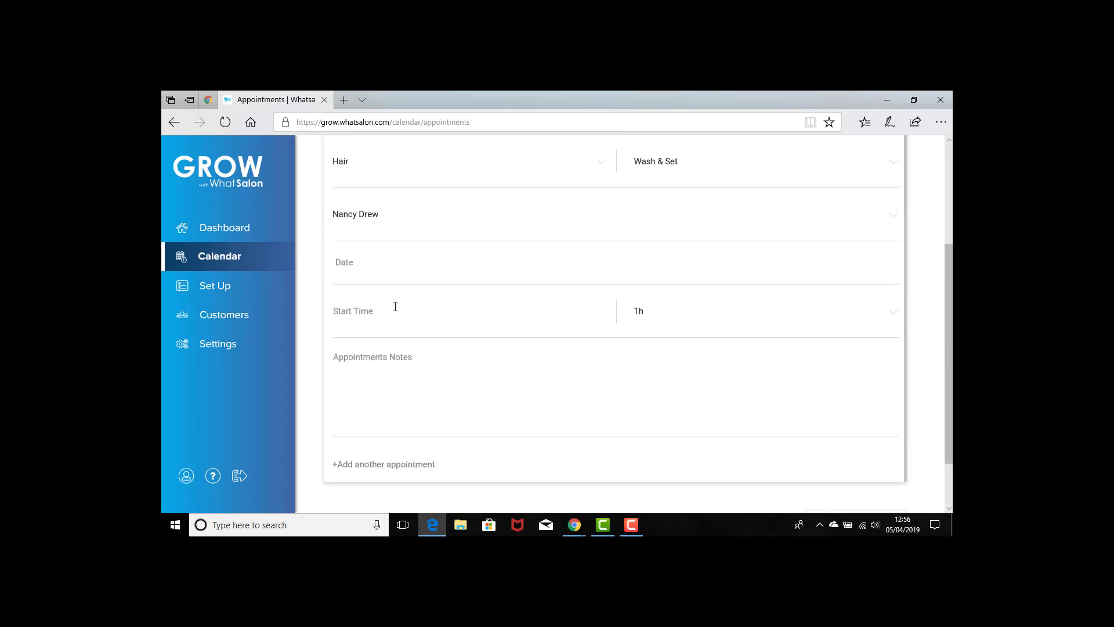
click(381, 268)
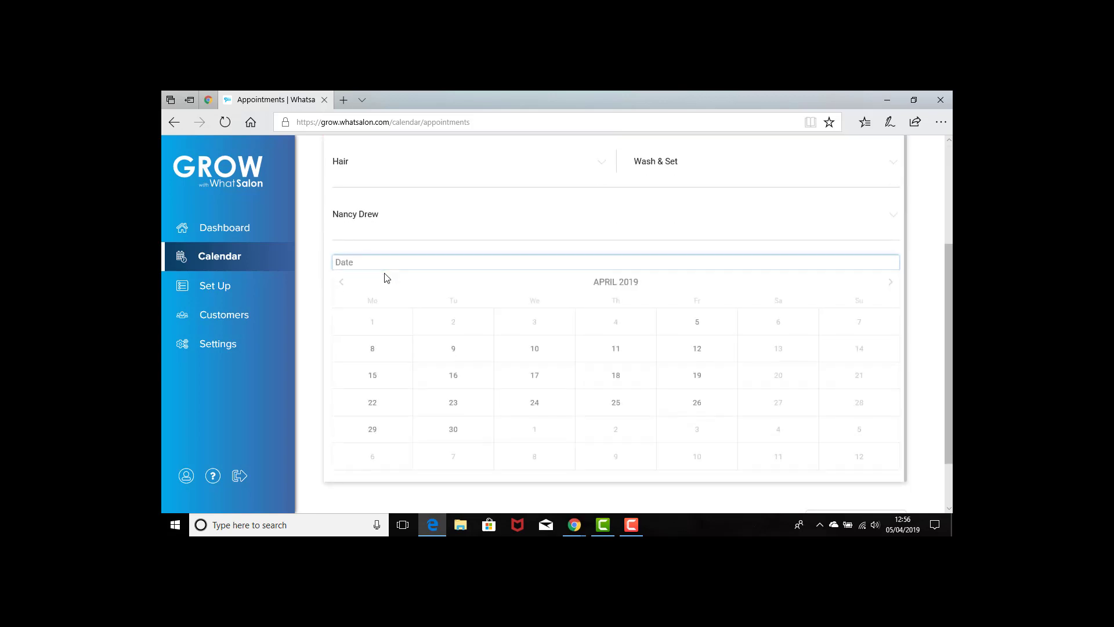
click(701, 325)
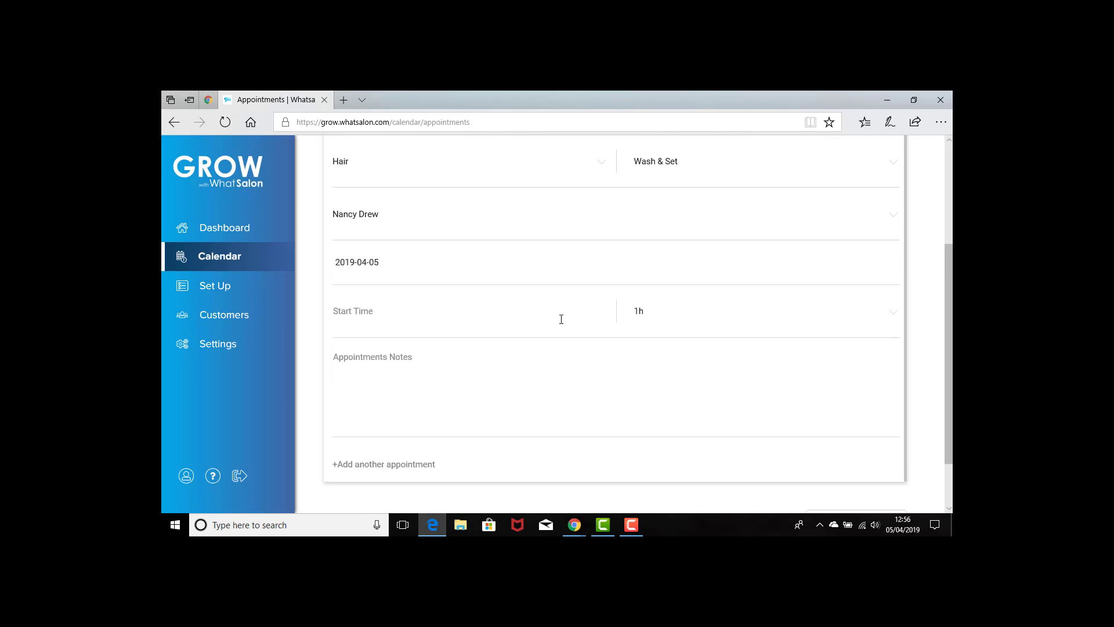
click(384, 309)
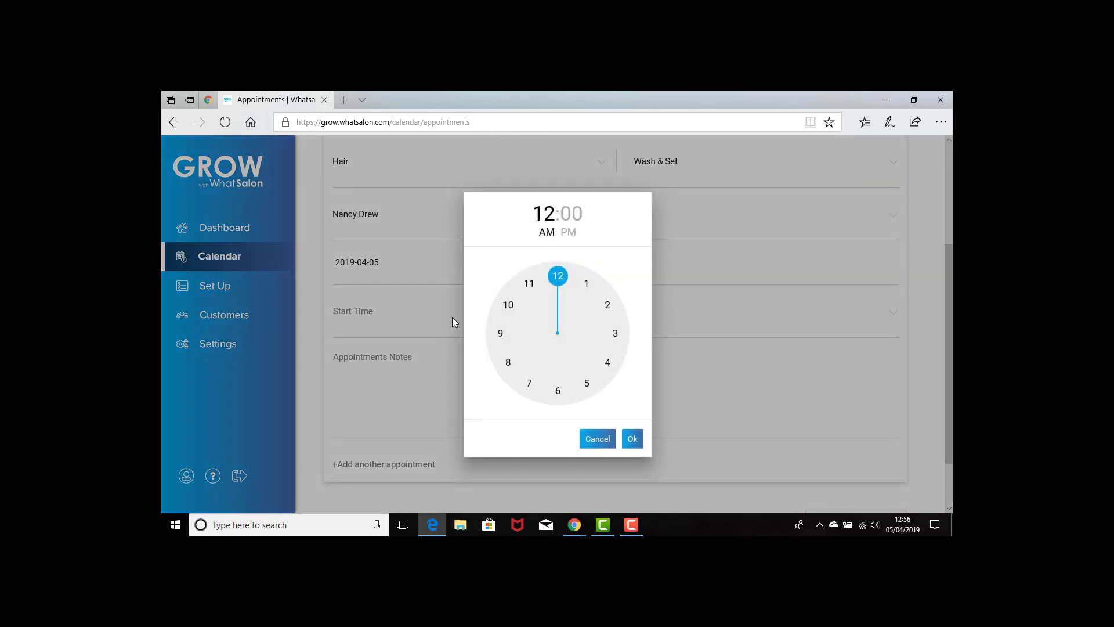
drag(557, 279, 613, 331)
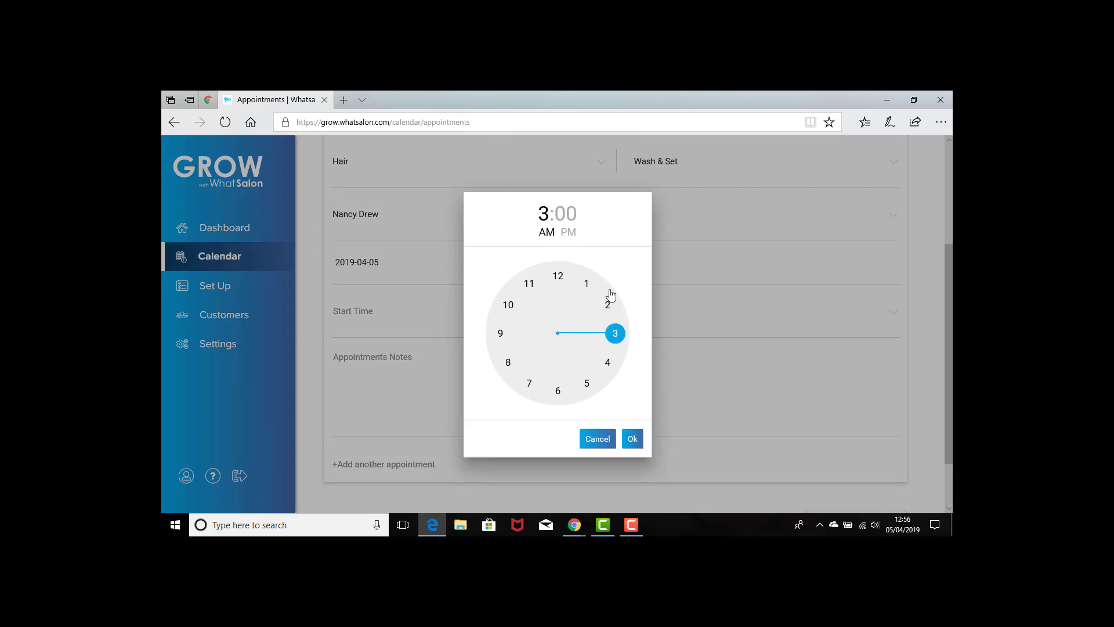
click(568, 235)
click(632, 440)
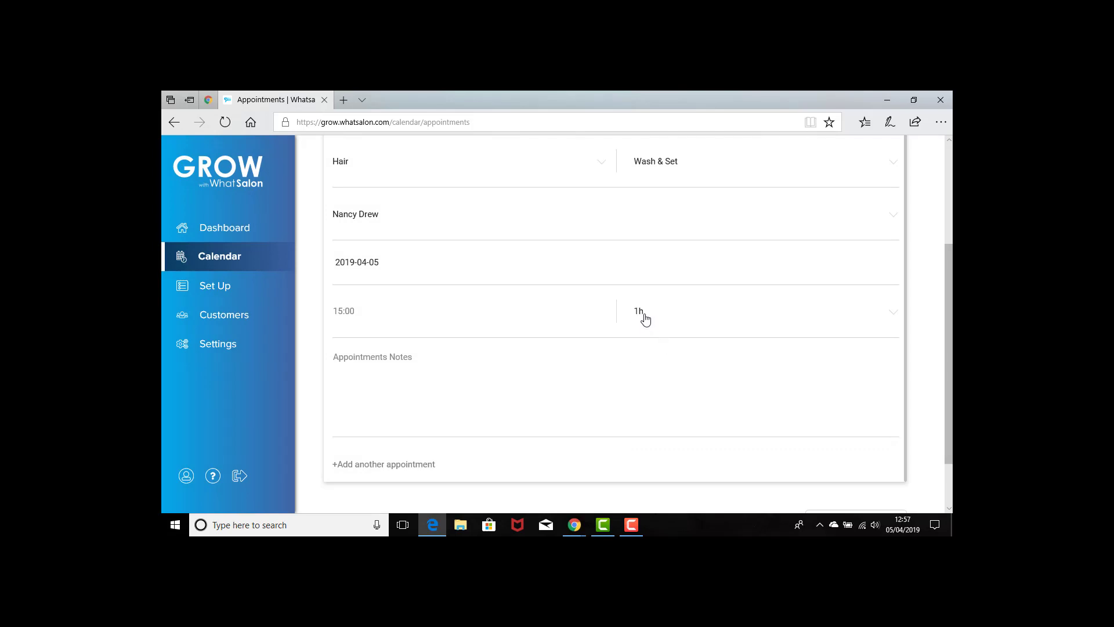
Add the appointment note "Here are my appointment notes!" and save the appointment.
scroll(645, 319, down, 1)
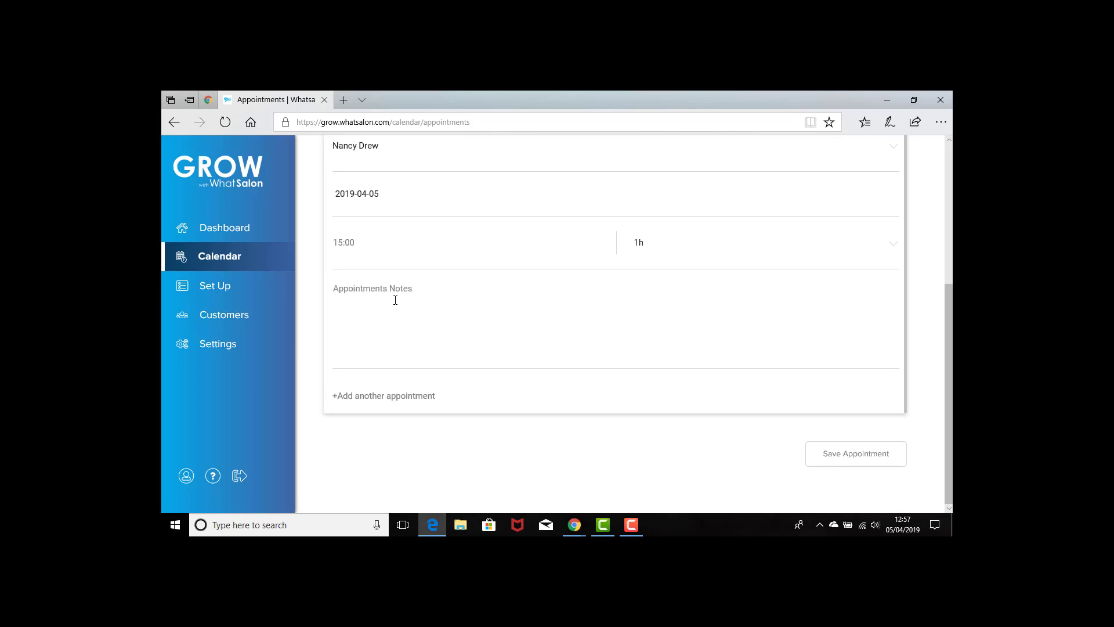
text(Here are my appointment notes!)
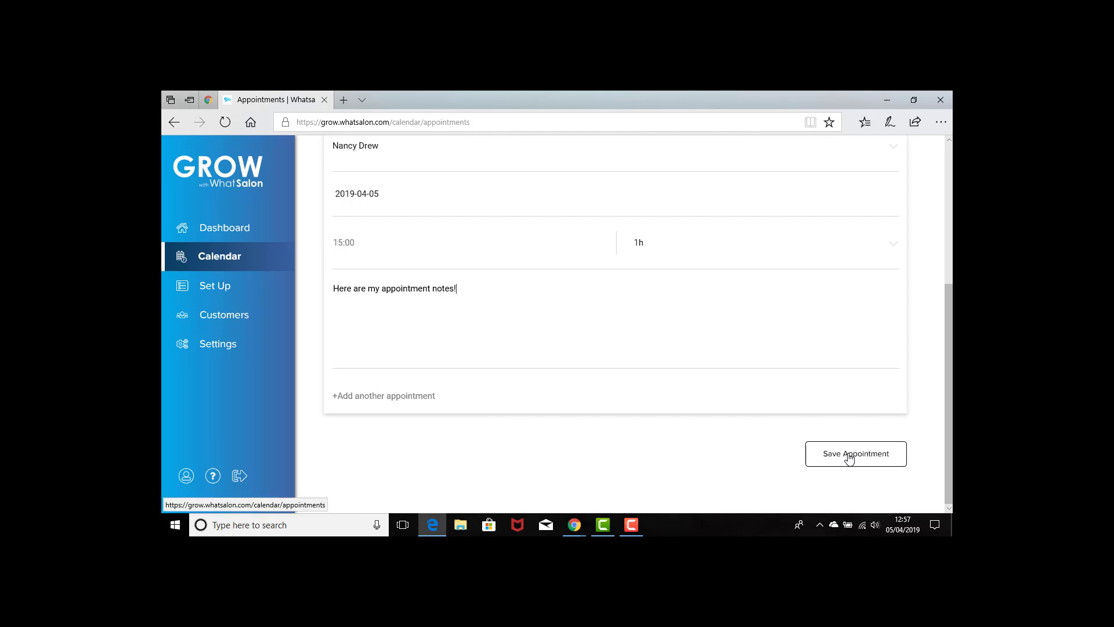
click(848, 457)
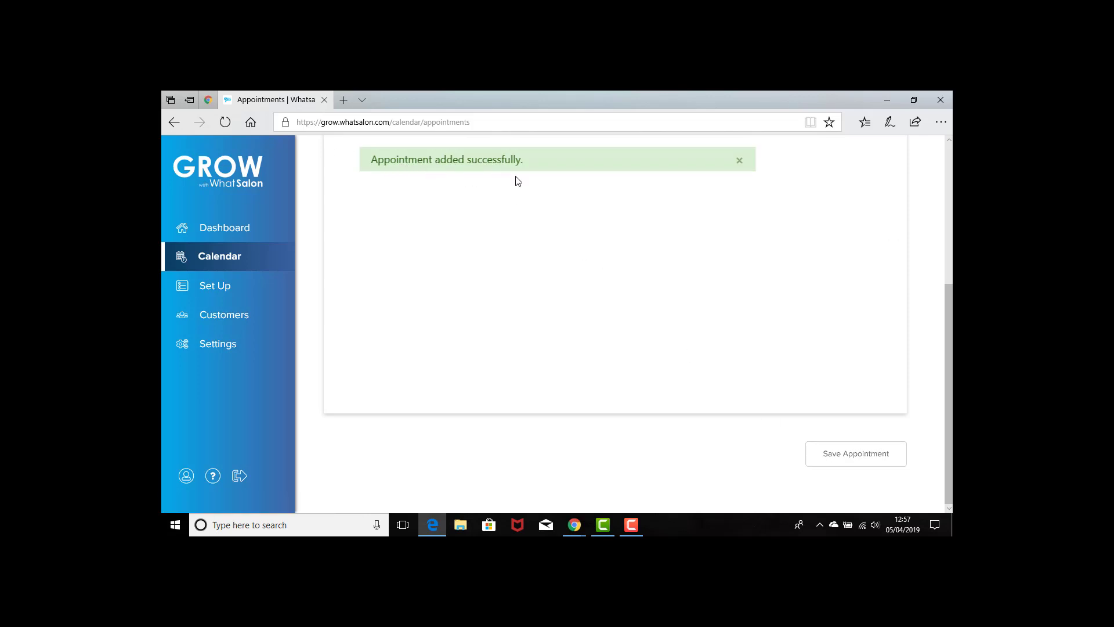
Return to the daily calendar and view the details of the 15:00 Wash & Set appointment.
click(240, 261)
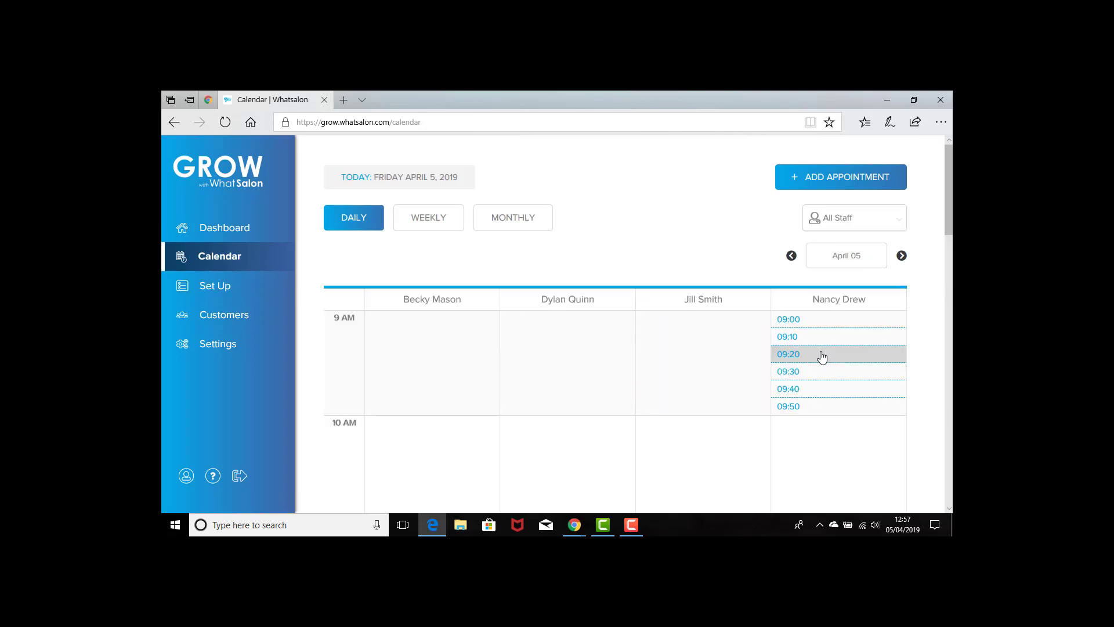
scroll(822, 357, down, 2)
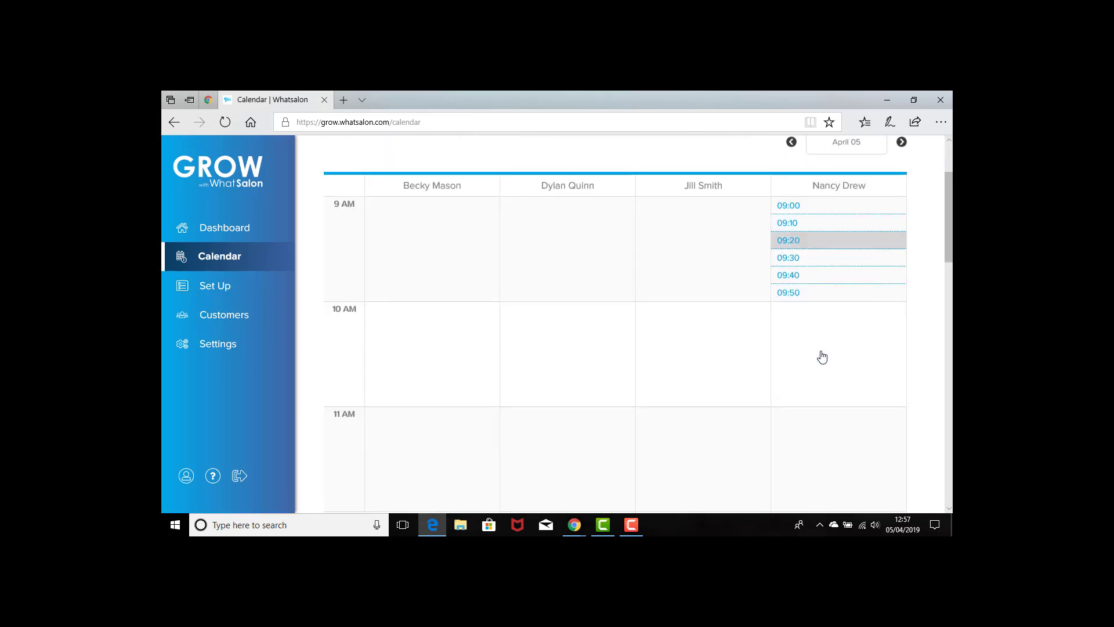
scroll(822, 357, down, 4)
scroll(823, 356, down, 4)
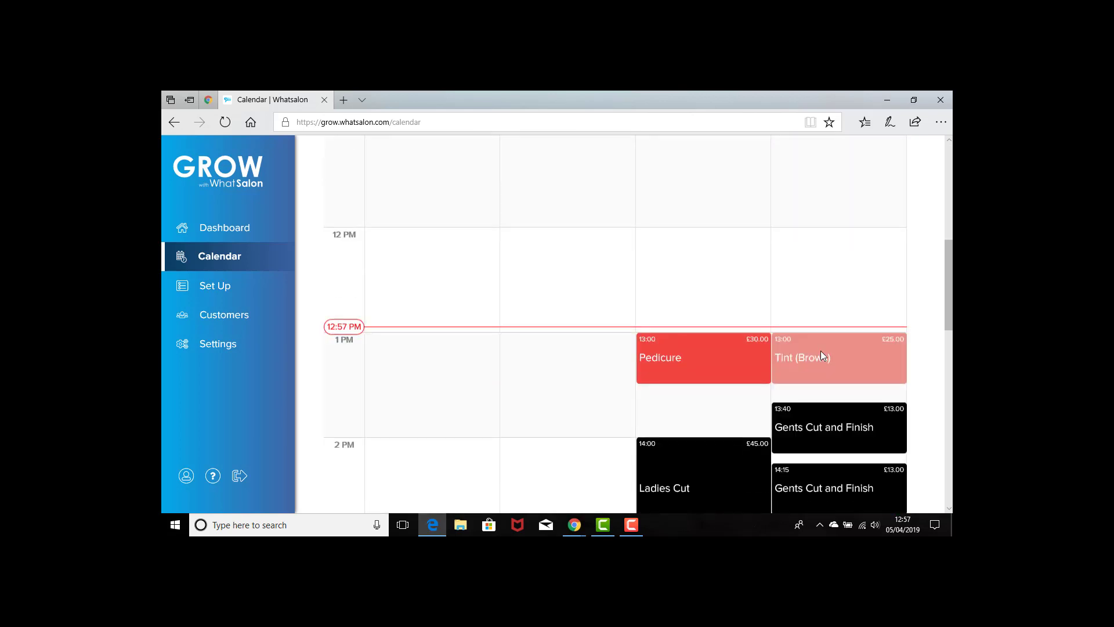
mouse_move(828, 423)
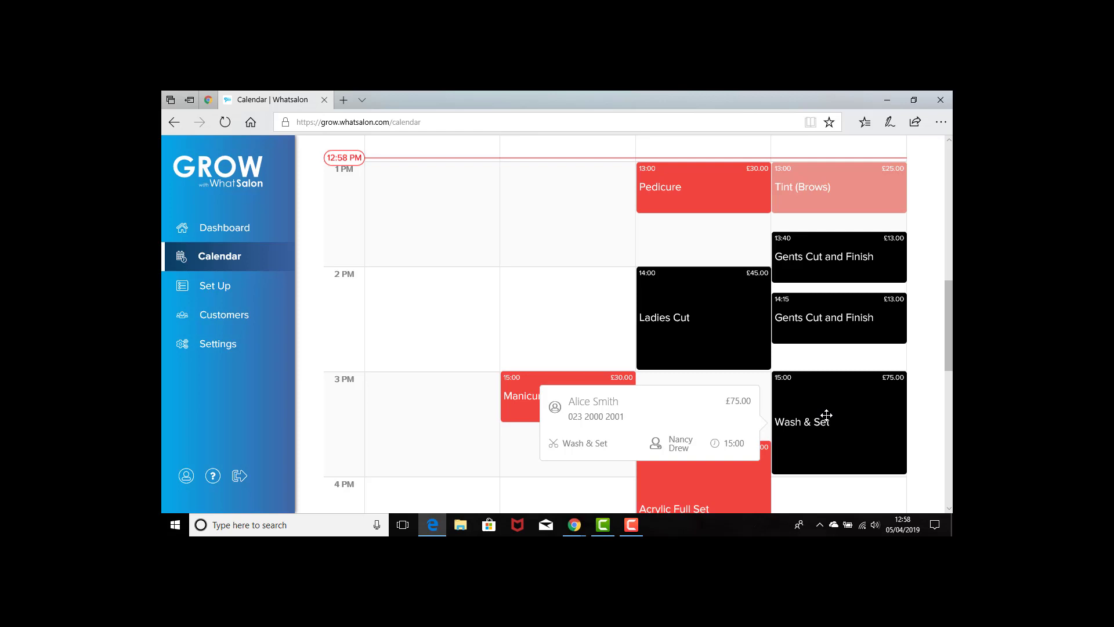
scroll(823, 500, down, 2)
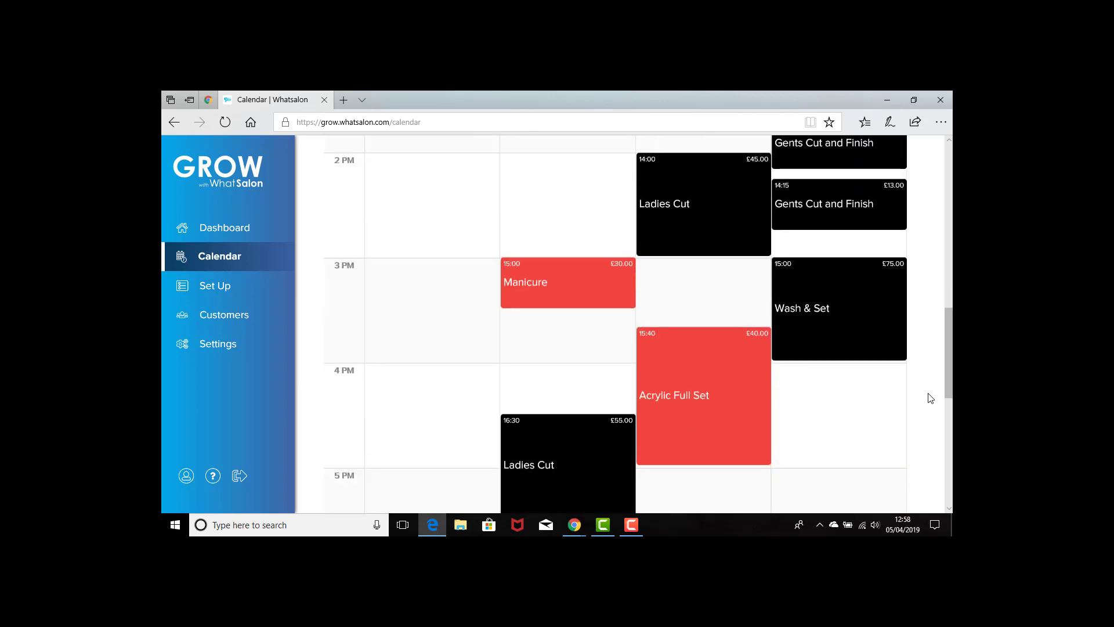
Examine the other afternoon bookings in the daily calendar, including the 13:00 Pedicure and the 14:15 Gents Cut and Finish.
scroll(930, 396, up, 5)
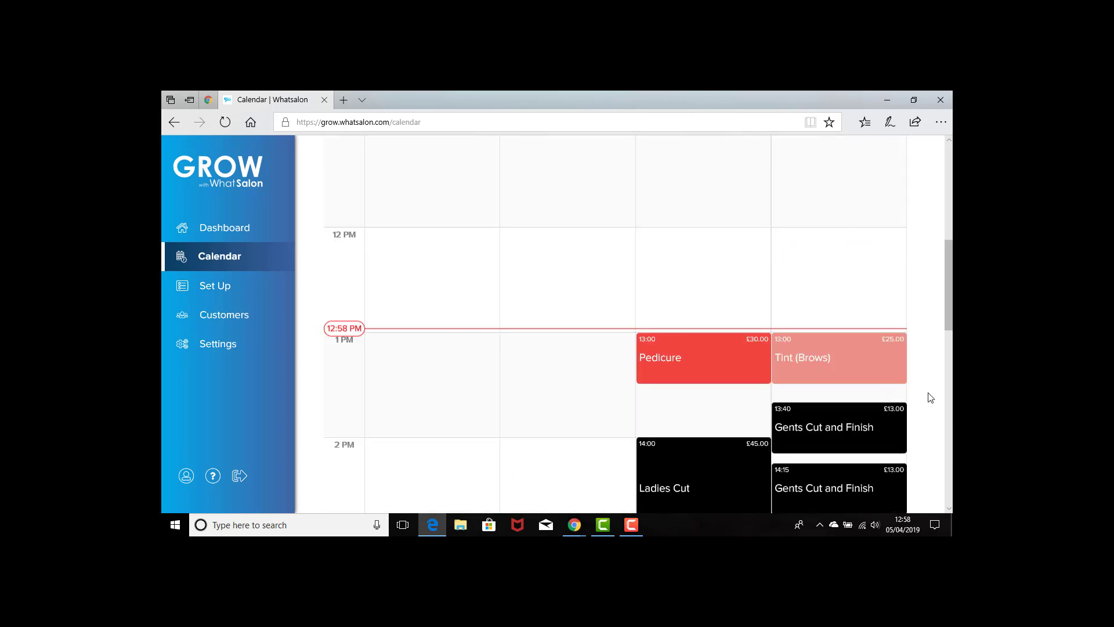
scroll(930, 398, down, 2)
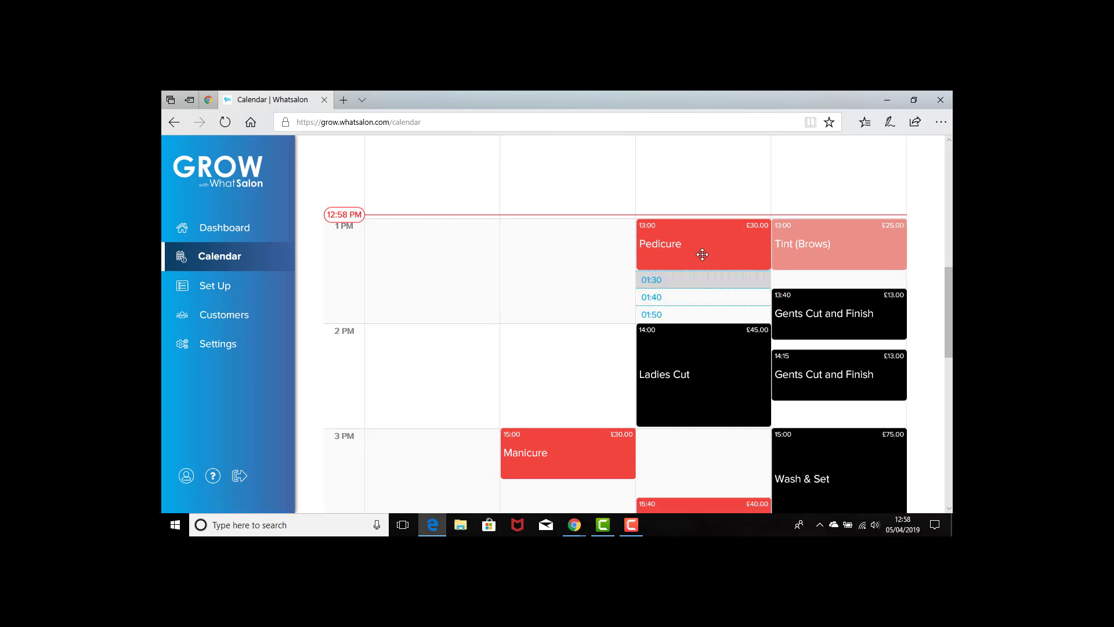
mouse_move(694, 244)
drag(678, 236, 708, 235)
scroll(722, 303, down, 2)
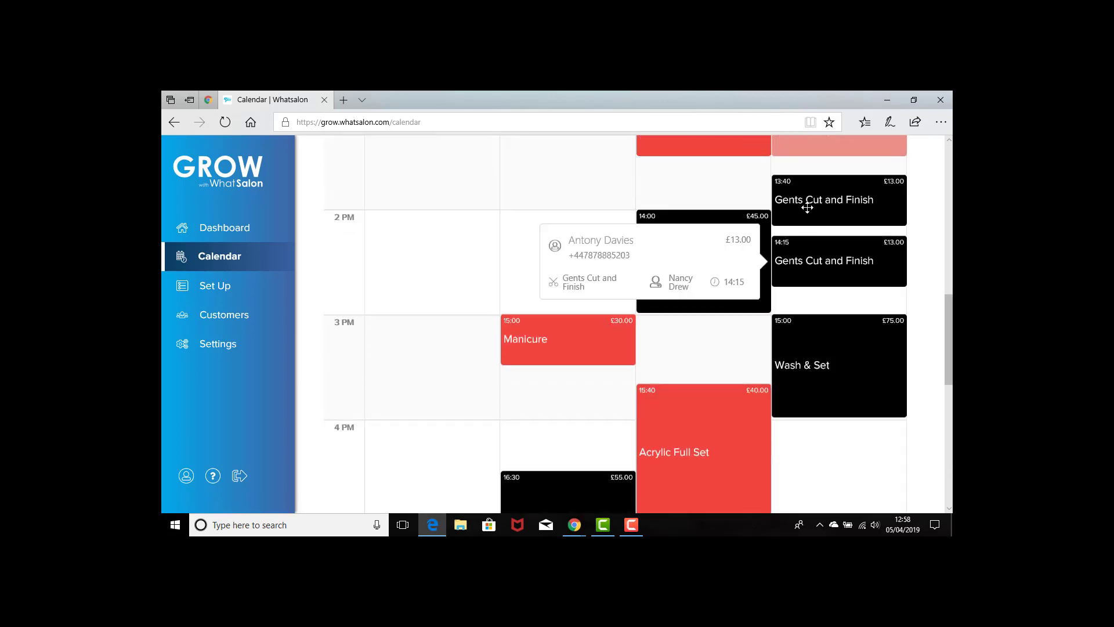
Open the full booking record of the 15:00 Wash & Set appointment with its check-in and rescheduling options, and close it again.
mouse_move(813, 215)
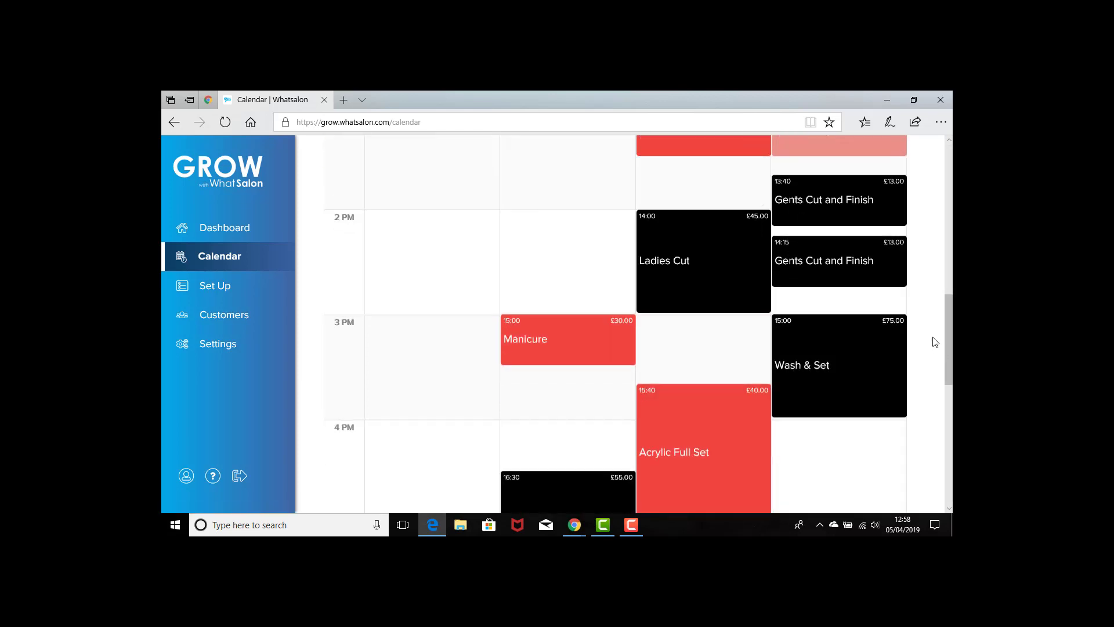
scroll(935, 342, down, 4)
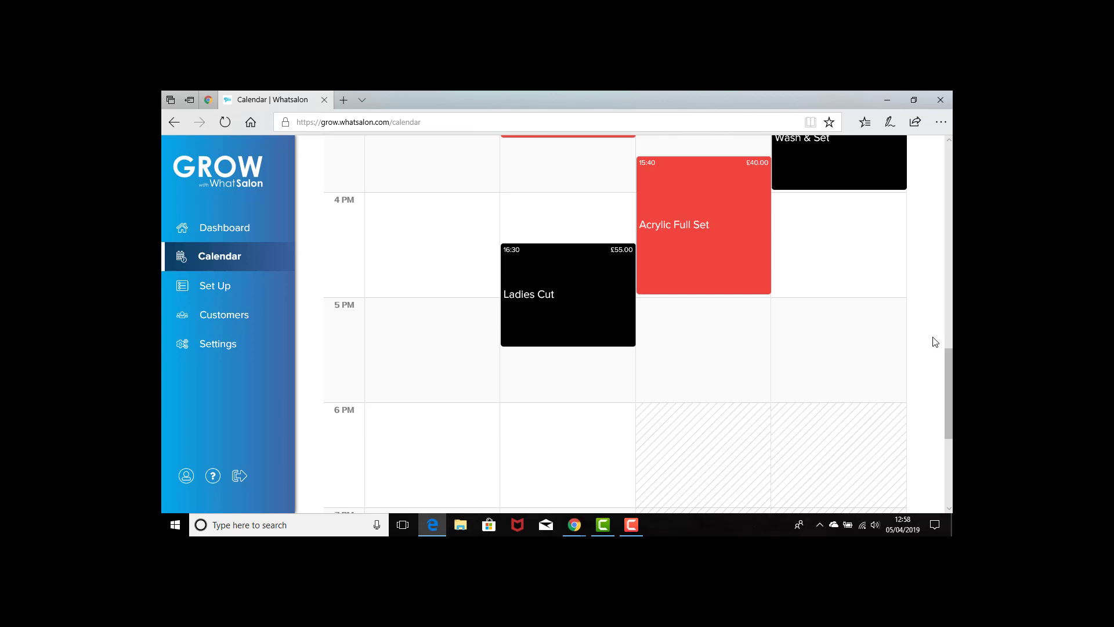
scroll(935, 341, up, 8)
scroll(935, 342, down, 2)
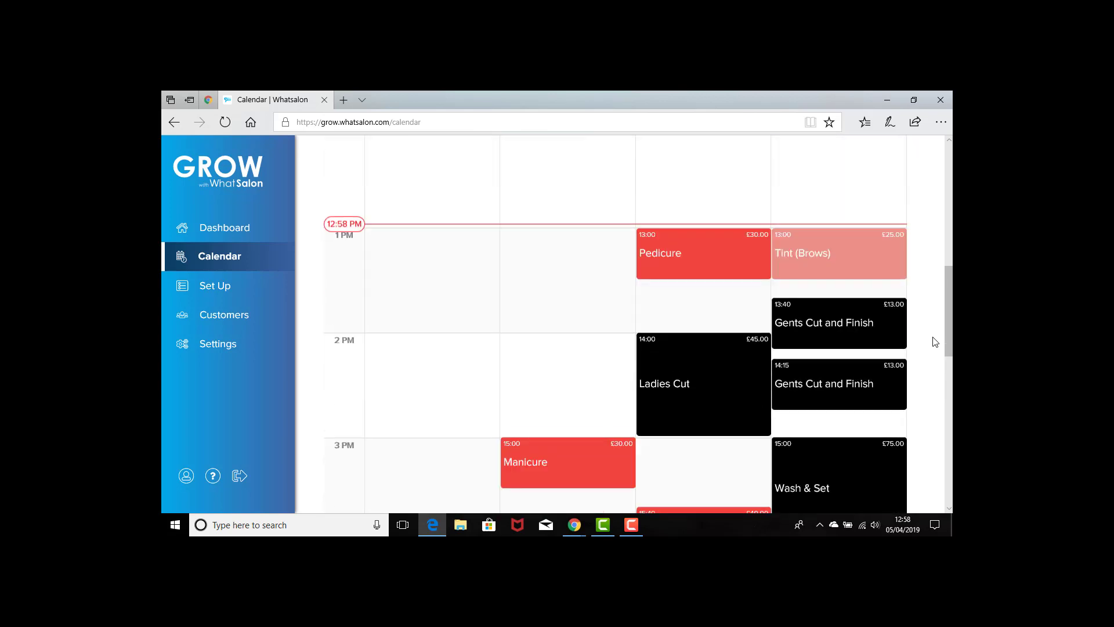
scroll(936, 342, down, 3)
click(861, 314)
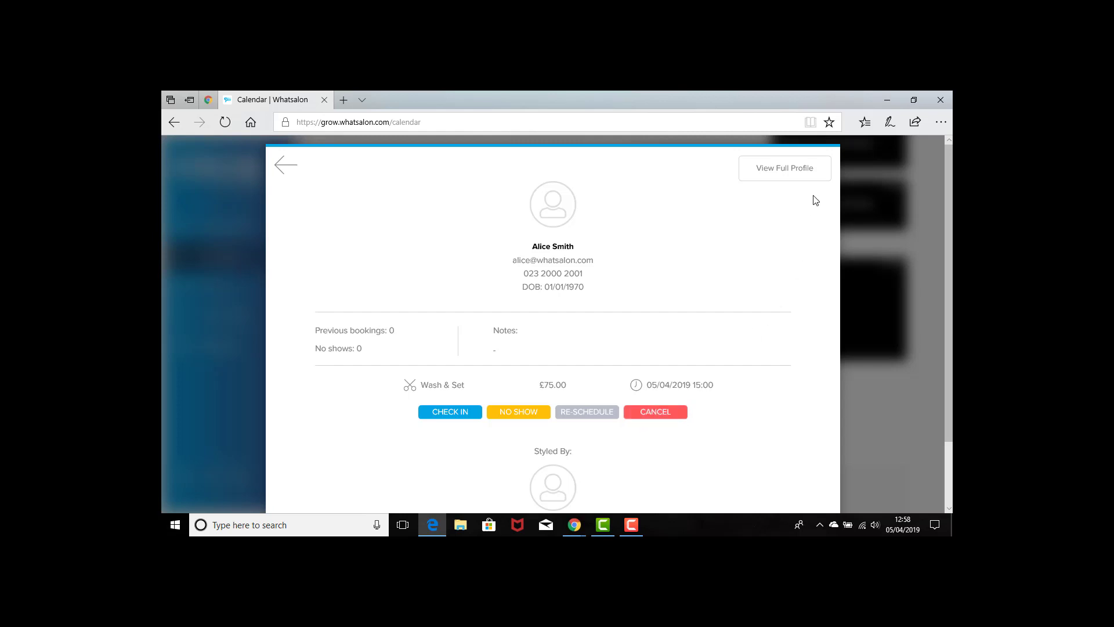
click(879, 418)
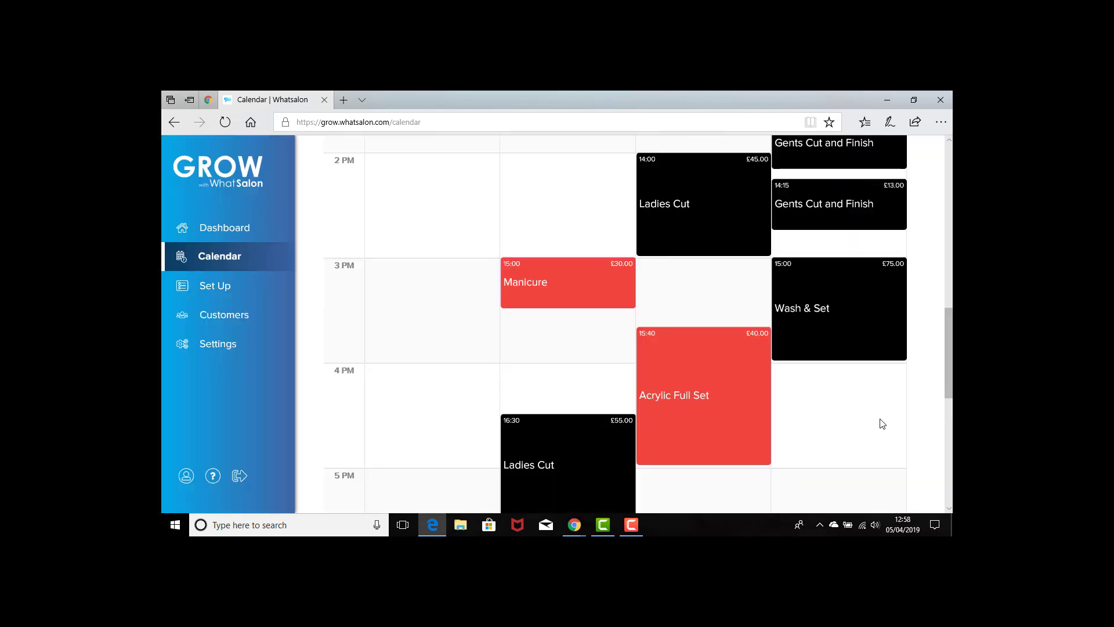
Look over the day's bookings once more and return to the 9 AM start of the daily calendar.
mouse_move(852, 423)
scroll(853, 424, up, 7)
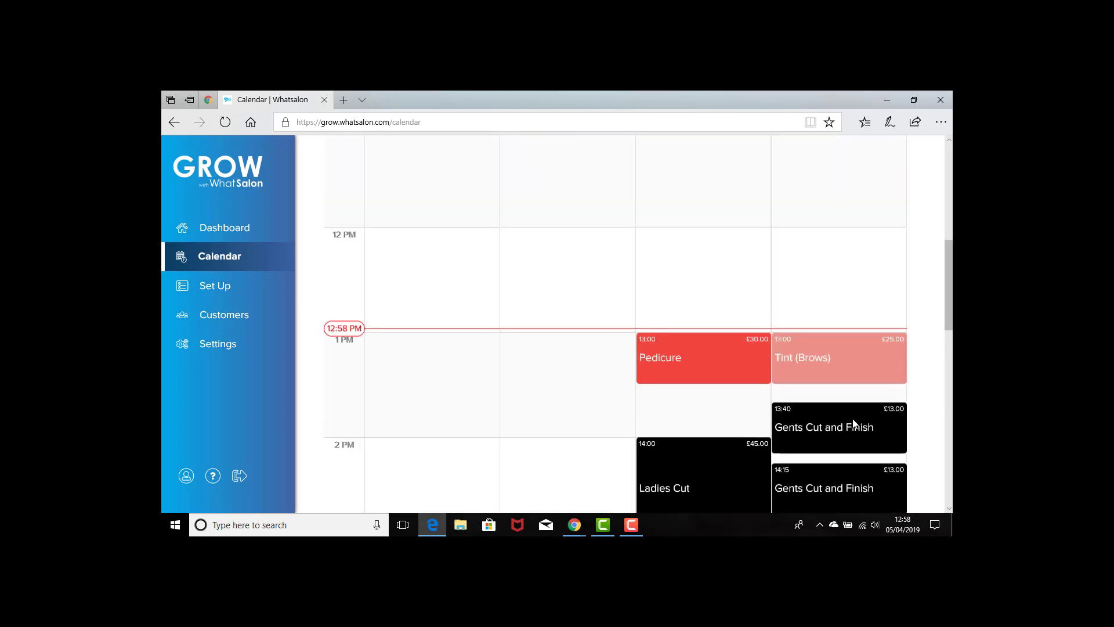
scroll(853, 418, down, 5)
scroll(852, 419, up, 10)
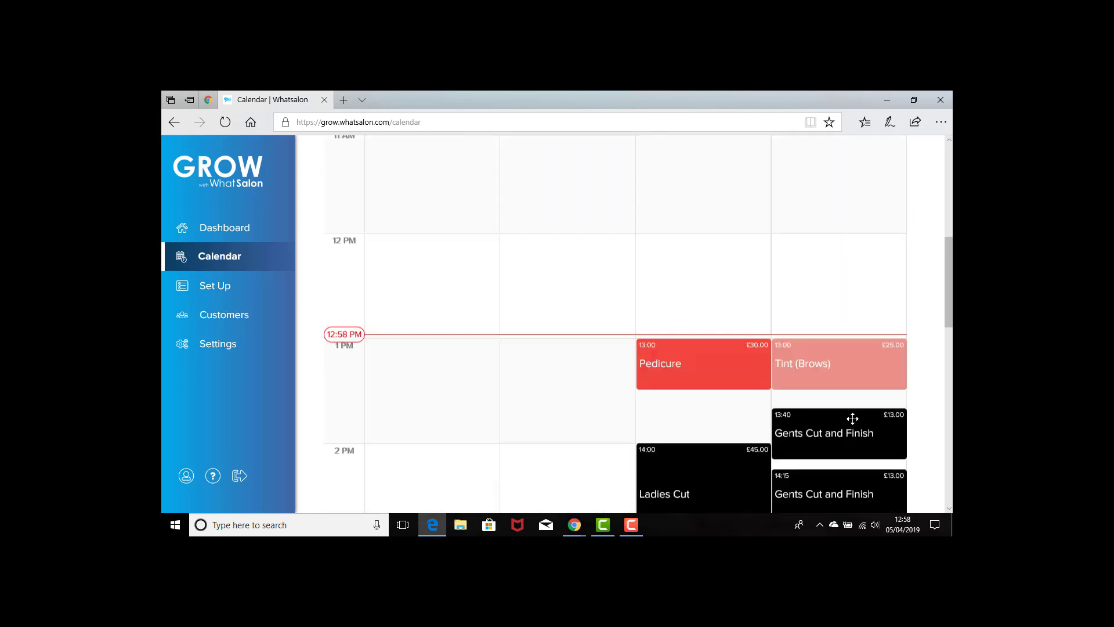
mouse_move(855, 395)
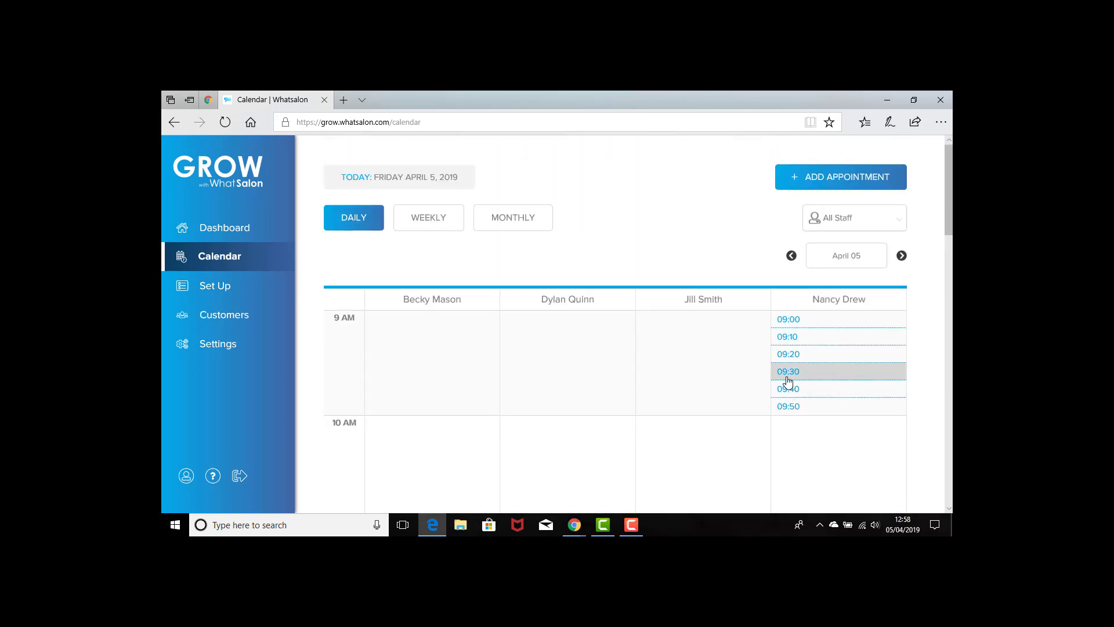